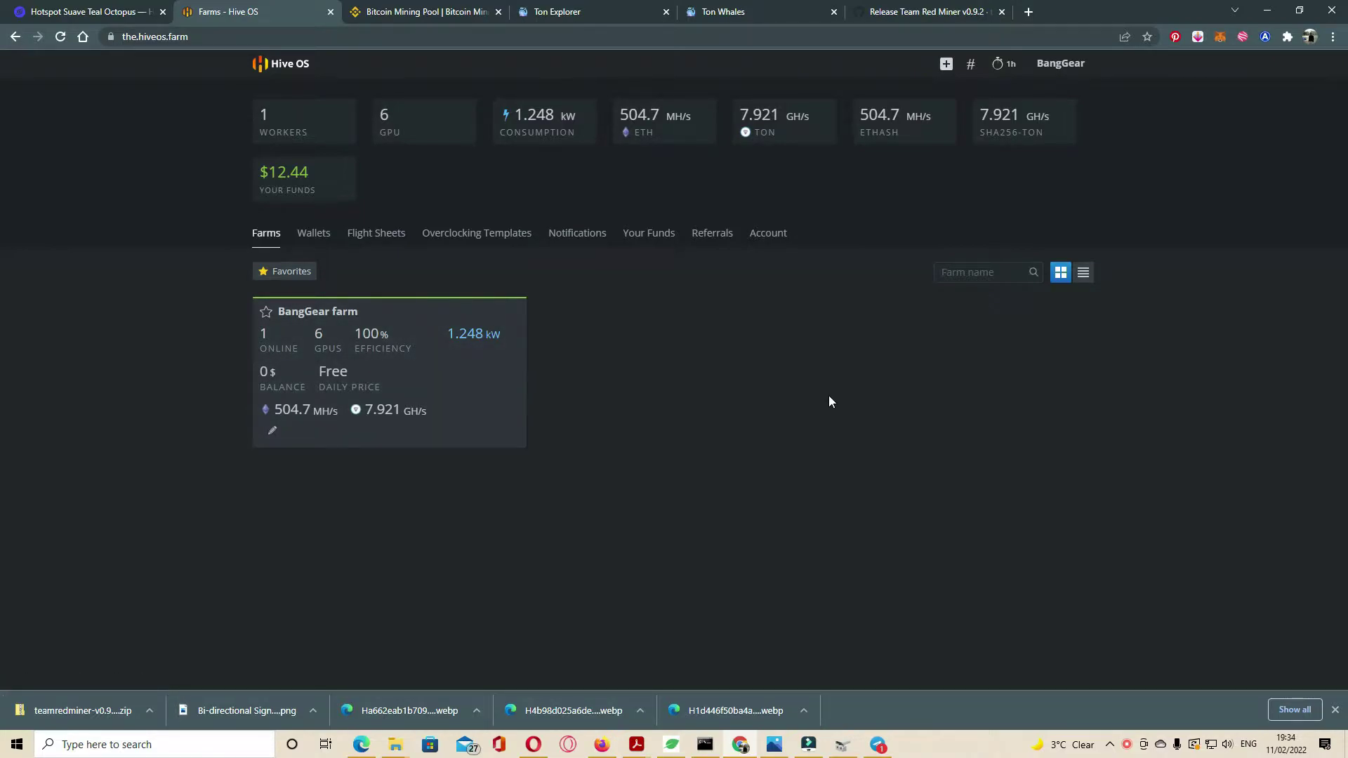
Open the BangGear farm to list its single worker, Banggear Rig1
{"action": "left_click", "coordinate": [421, 367]}
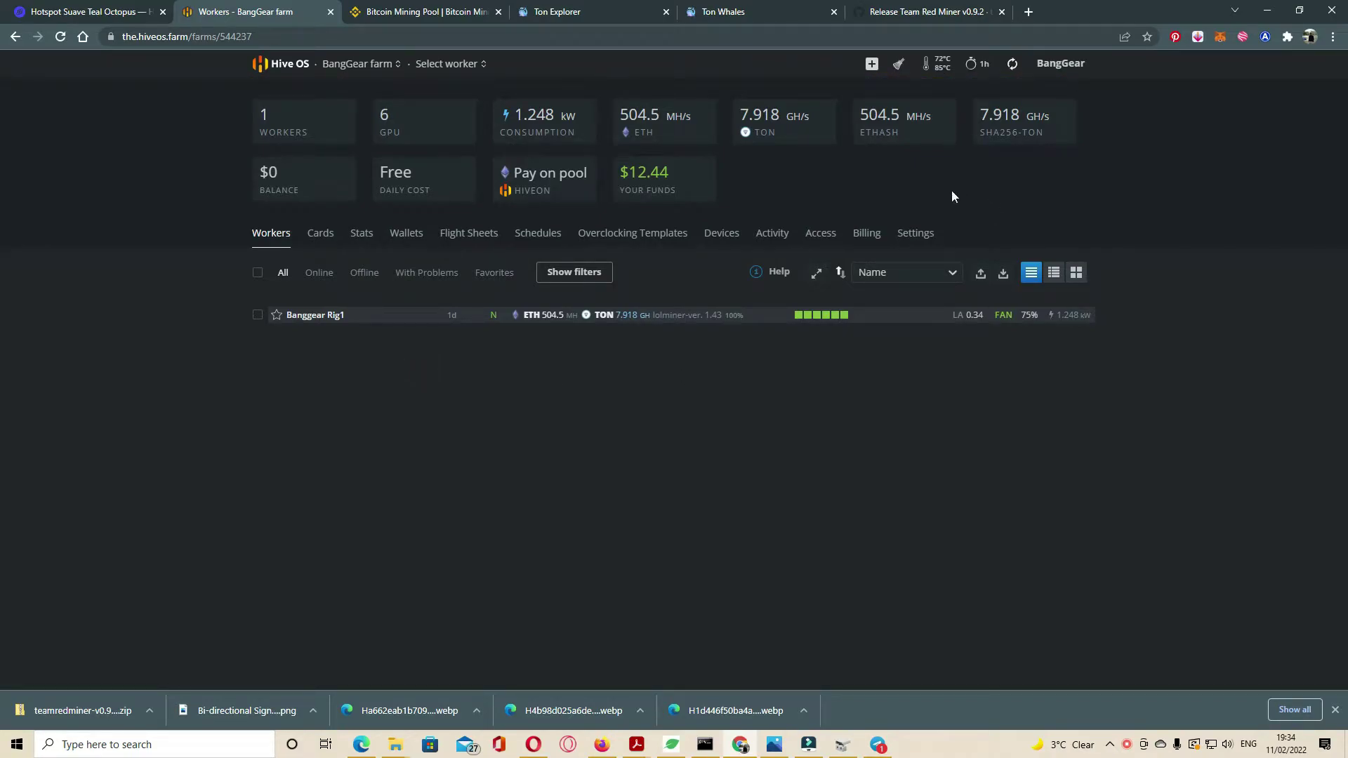
{"action": "left_click", "coordinate": [313, 316]}
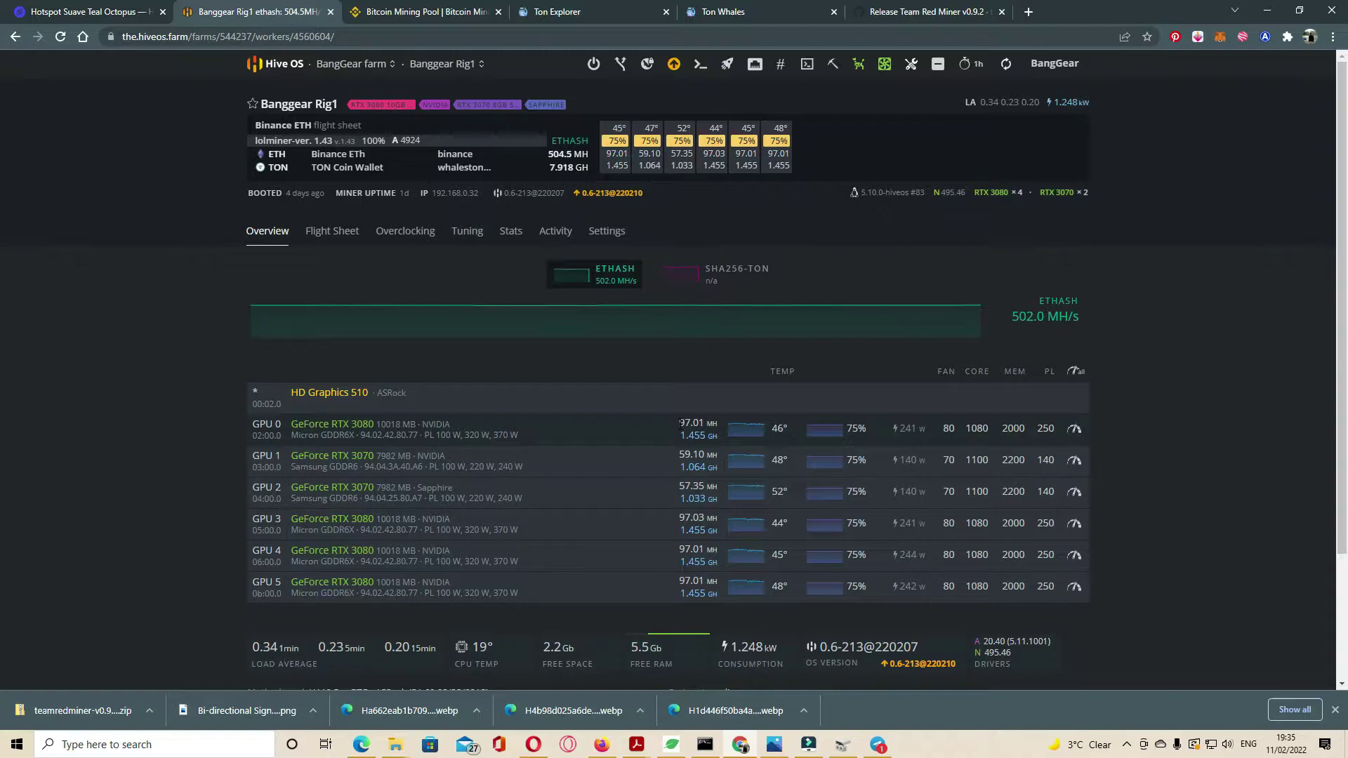
{"action": "left_click_drag", "start_coordinate": [680, 424], "coordinate": [719, 426]}
{"action": "left_click", "coordinate": [670, 441]}
{"action": "left_click_drag", "start_coordinate": [1055, 428], "coordinate": [803, 427]}
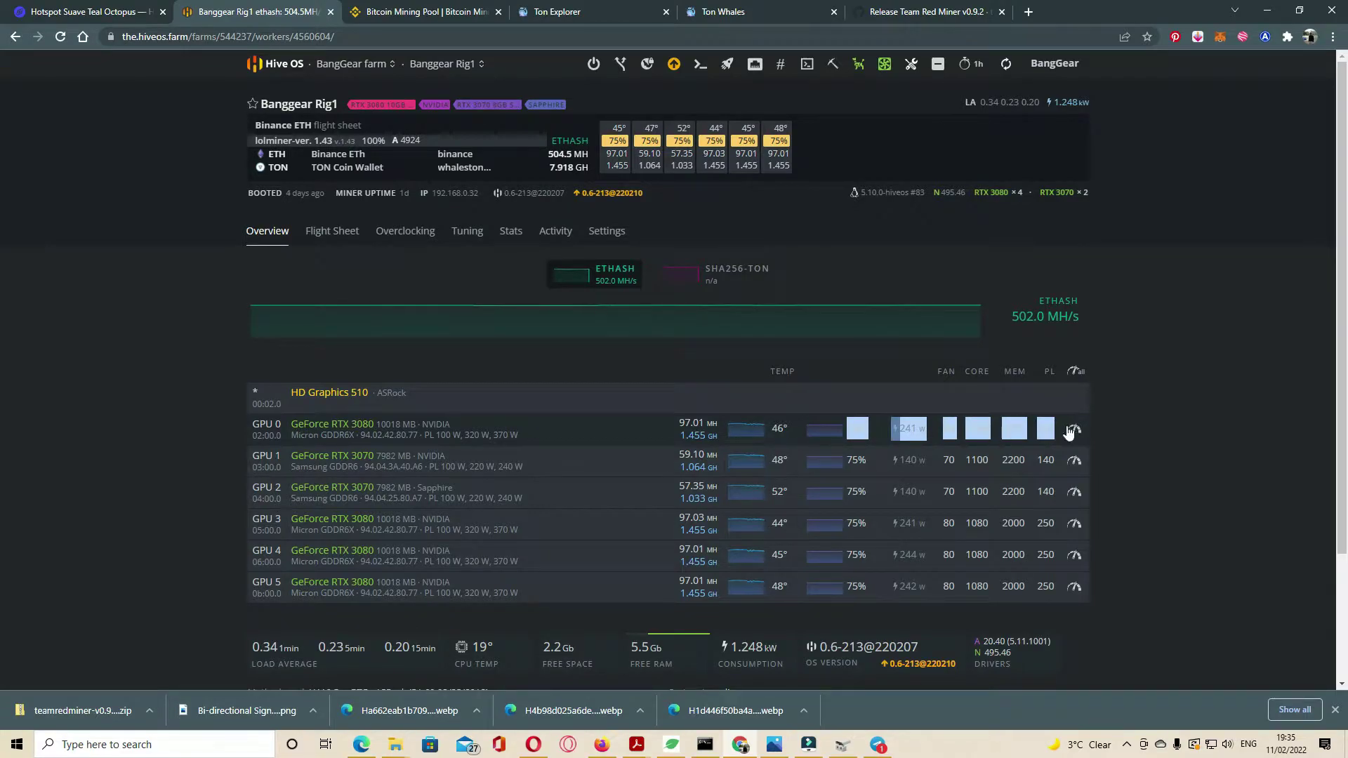
{"action": "left_click", "coordinate": [1110, 429]}
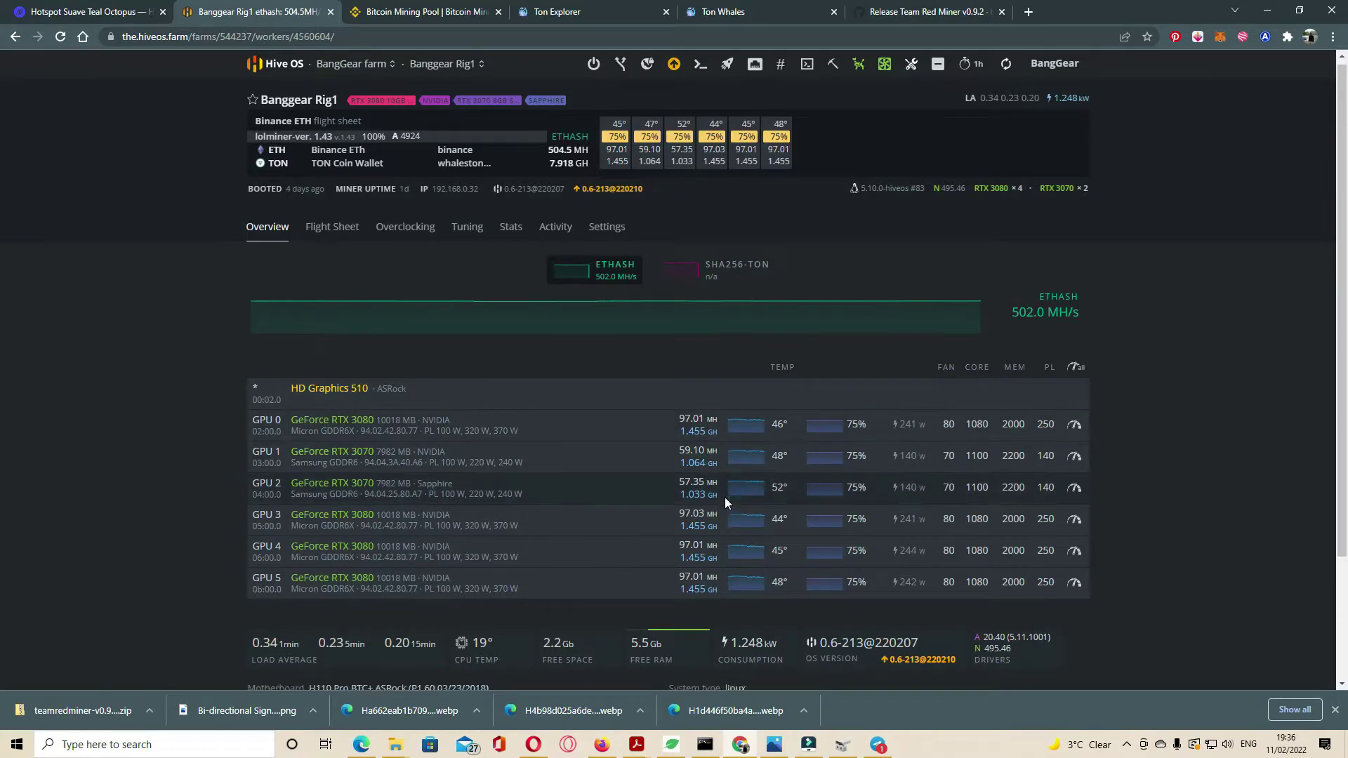
{"action": "scroll", "coordinate": [724, 497], "scroll_direction": "down", "scroll_amount": 2}
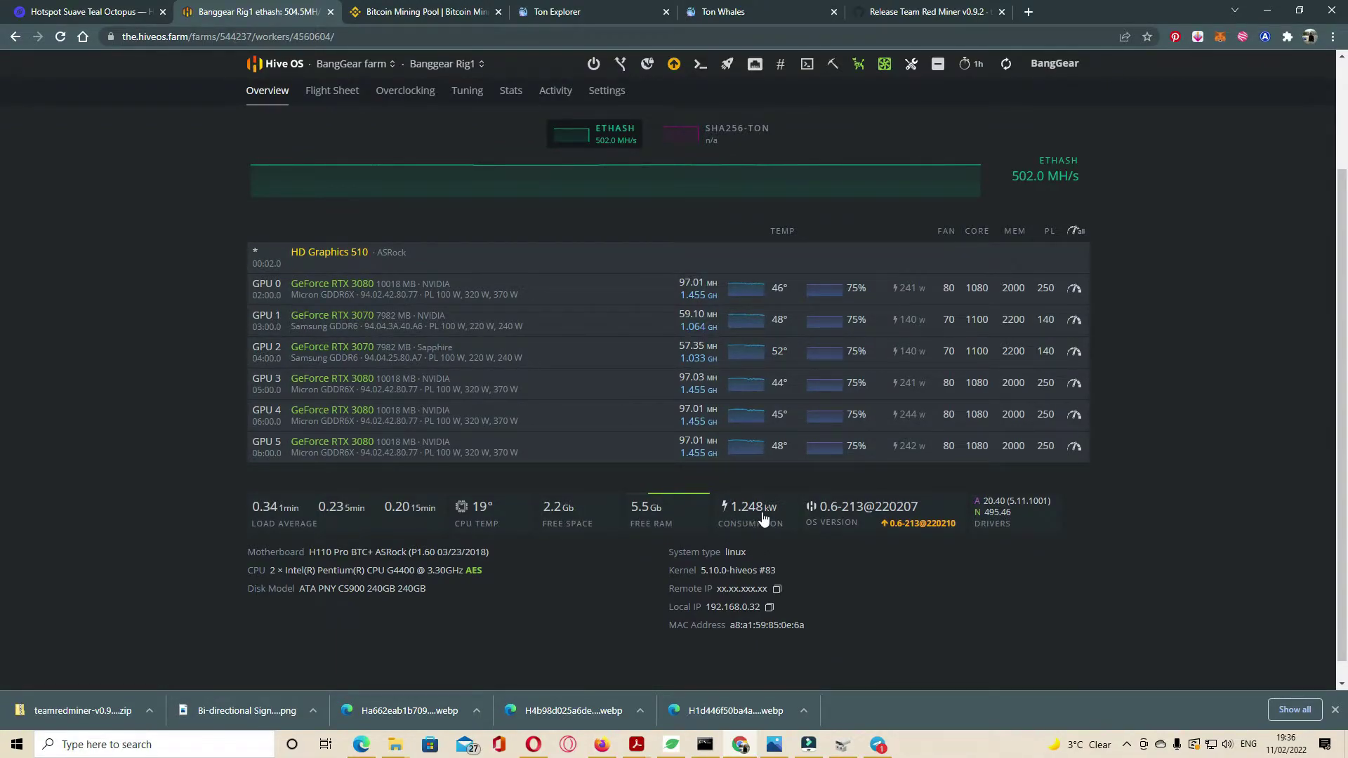
{"action": "scroll", "coordinate": [764, 518], "scroll_direction": "up", "scroll_amount": 2}
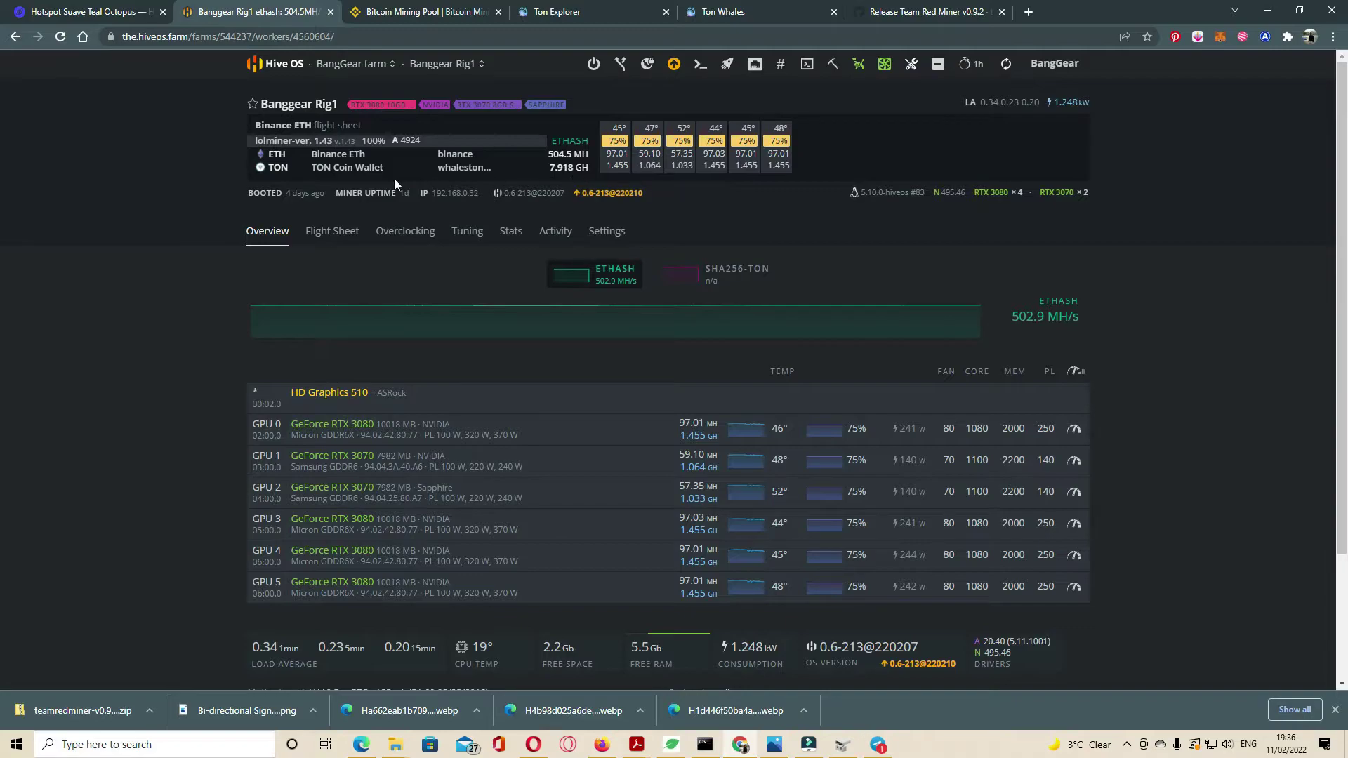
{"action": "mouse_move", "coordinate": [615, 321]}
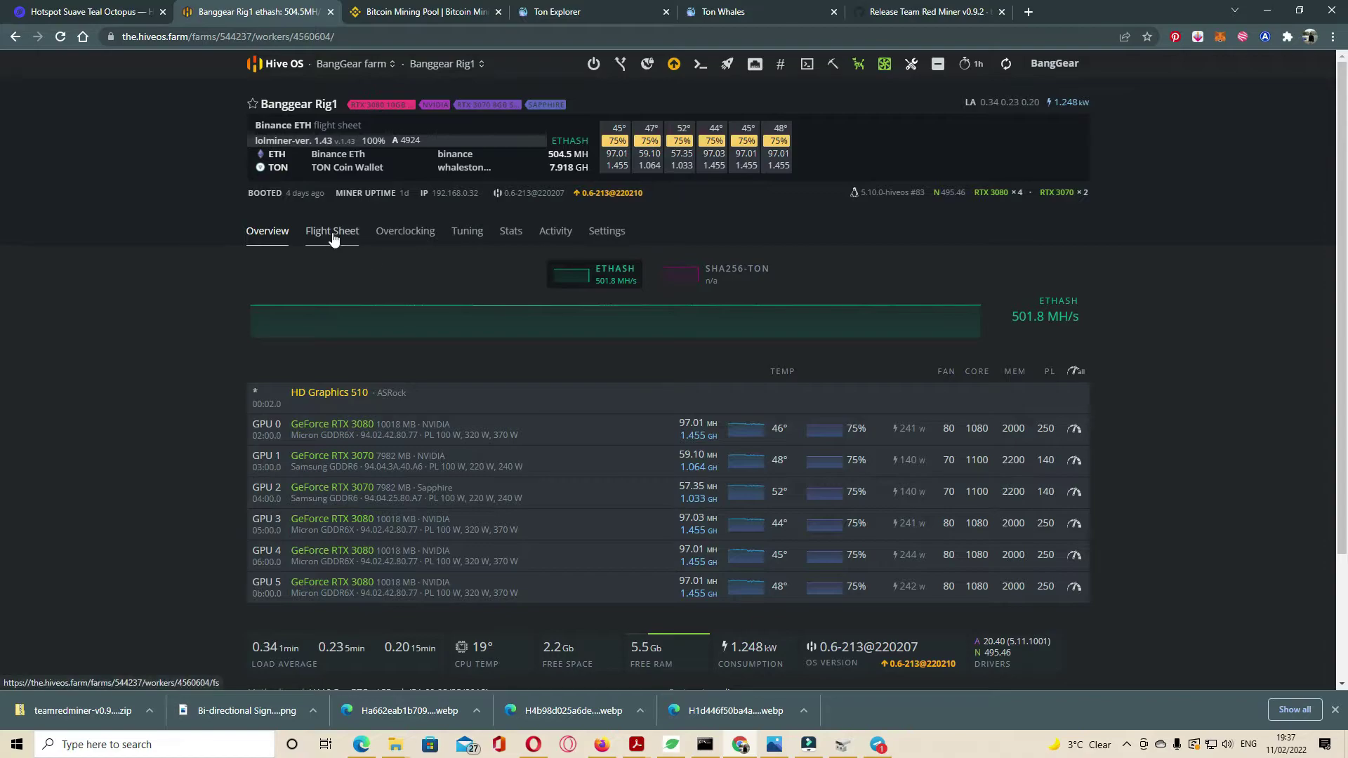
Open Banggear Rig1's Binance ETH flight sheet in edit mode
{"action": "left_click", "coordinate": [334, 238]}
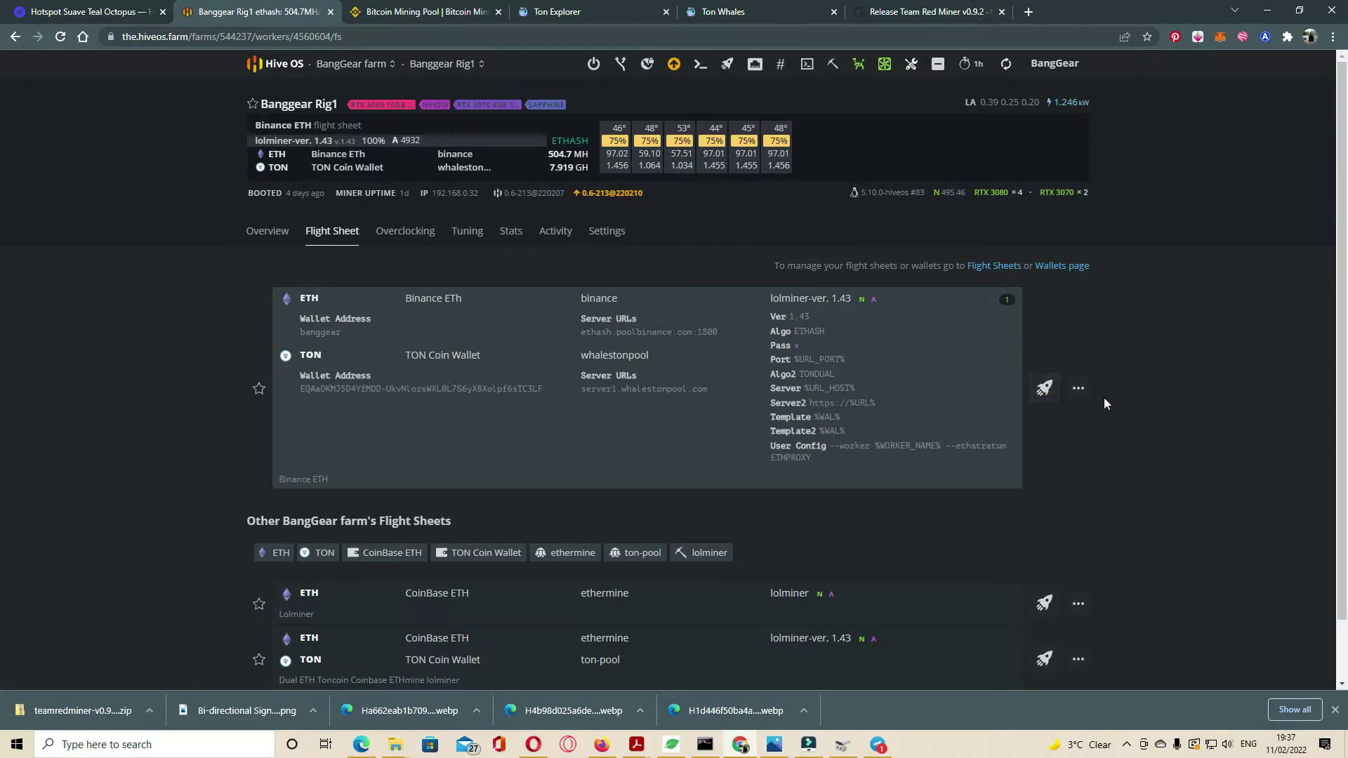
{"action": "left_click", "coordinate": [1079, 388]}
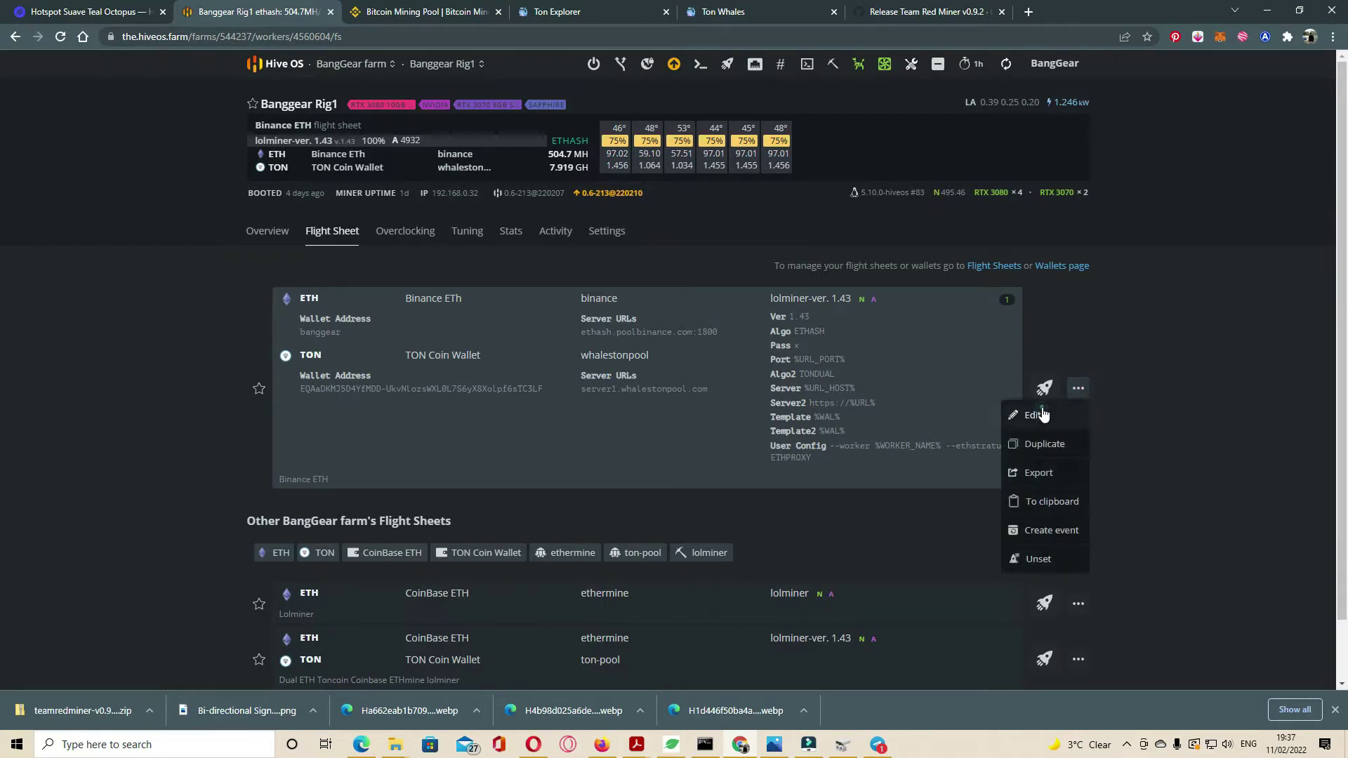
{"action": "left_click", "coordinate": [1034, 415]}
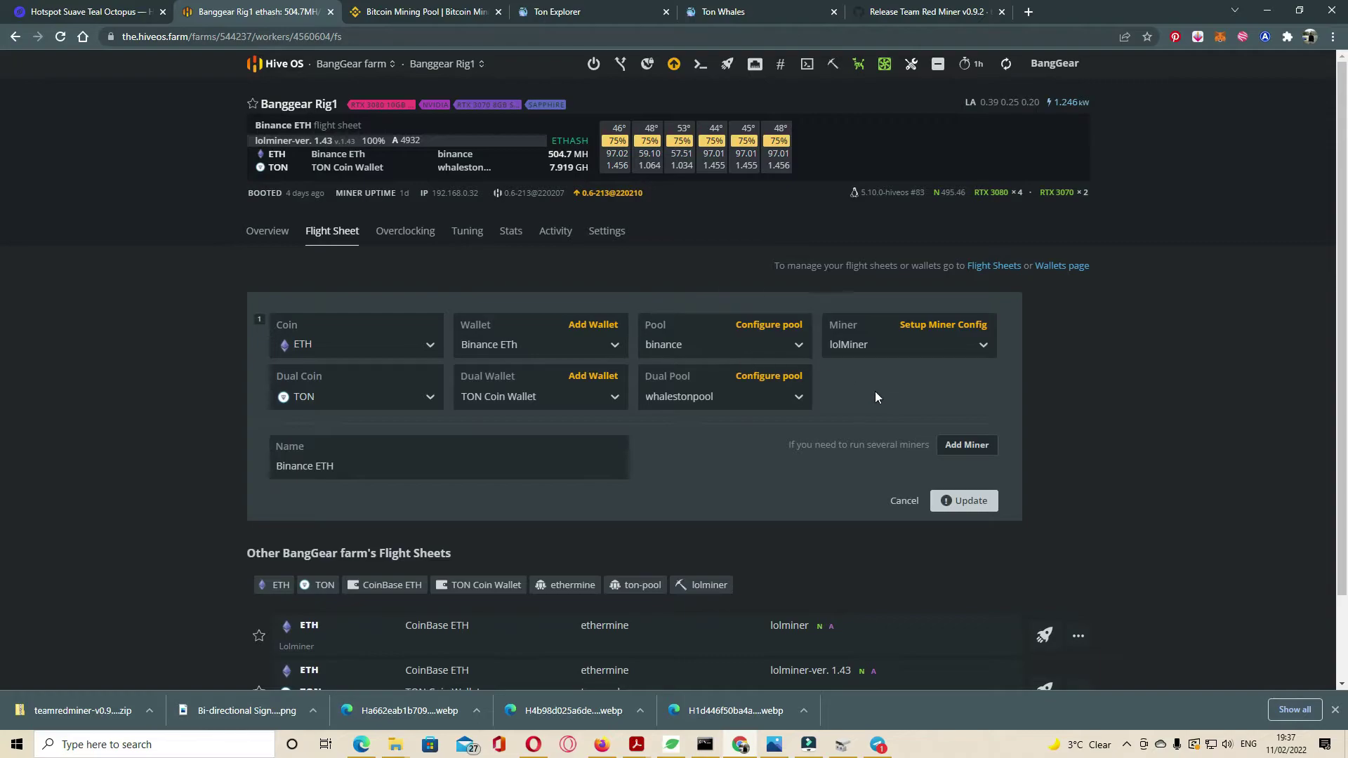
Inspect the lolMiner 1.43 dual ETH/TONDUAL config, then cancel without changing the flight sheet
{"action": "left_click", "coordinate": [950, 325]}
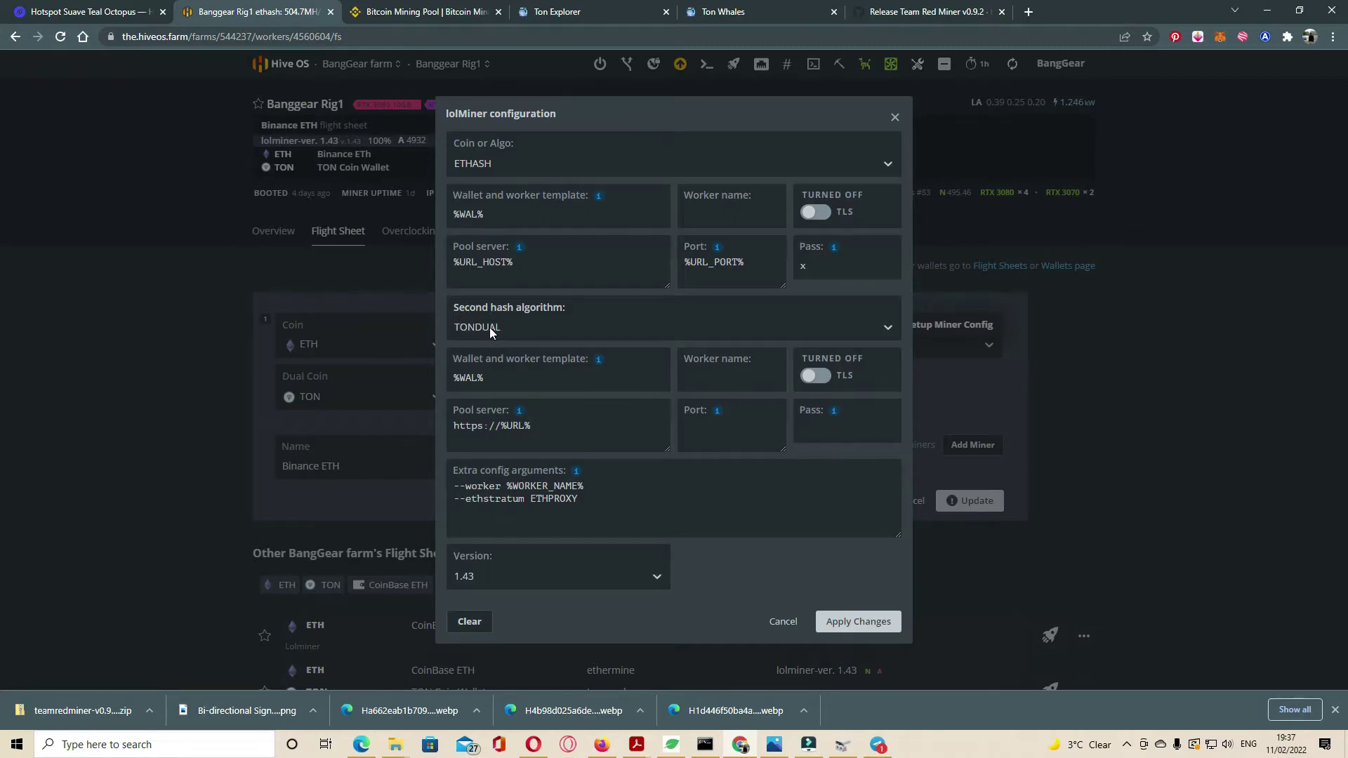
{"action": "left_click", "coordinate": [601, 578]}
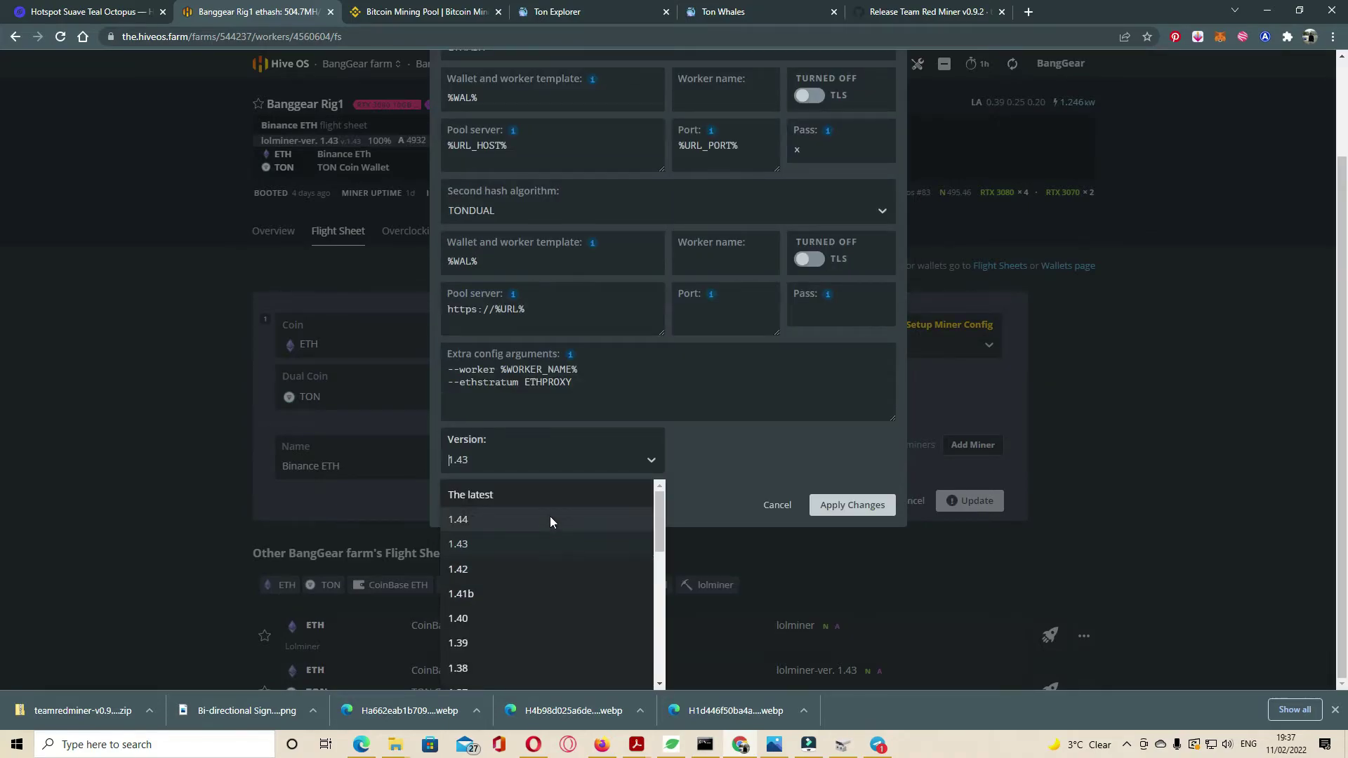
{"action": "left_click", "coordinate": [736, 459]}
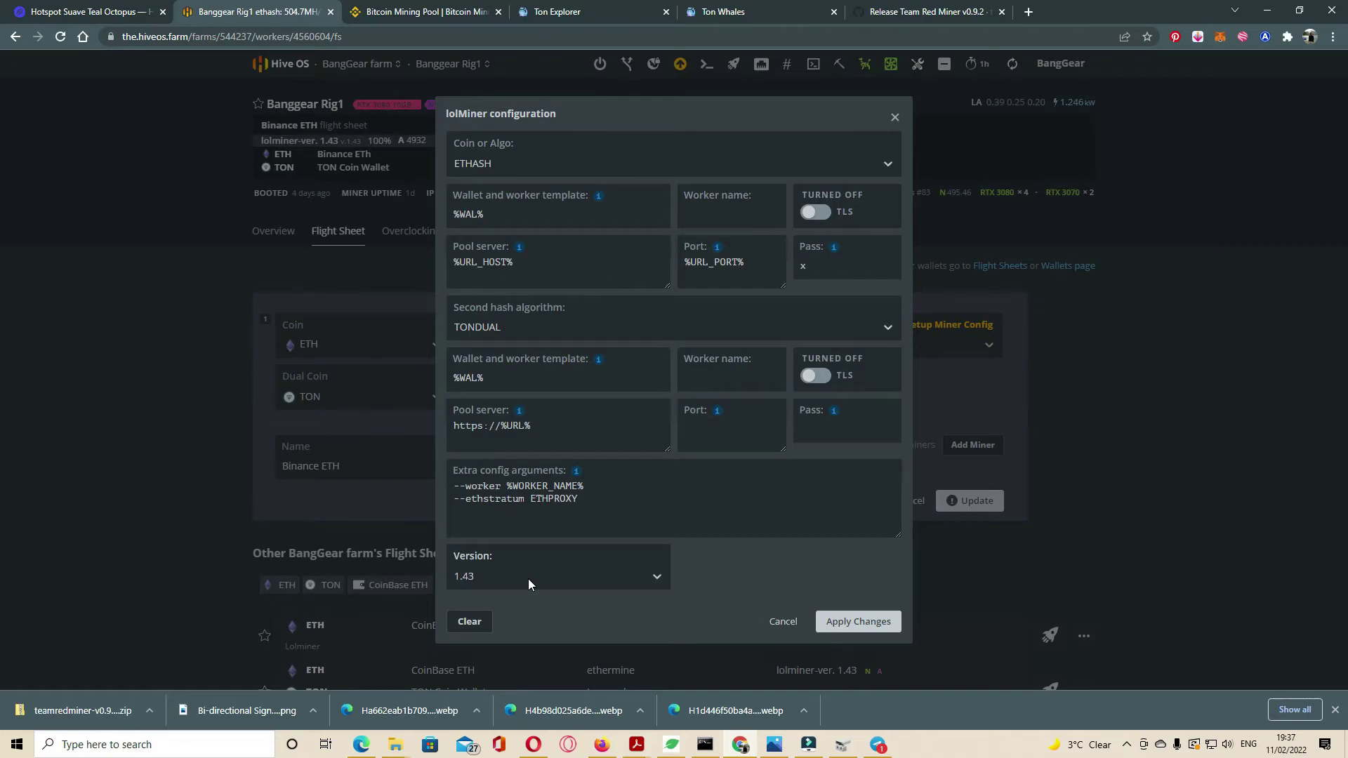
{"action": "left_click", "coordinate": [783, 621]}
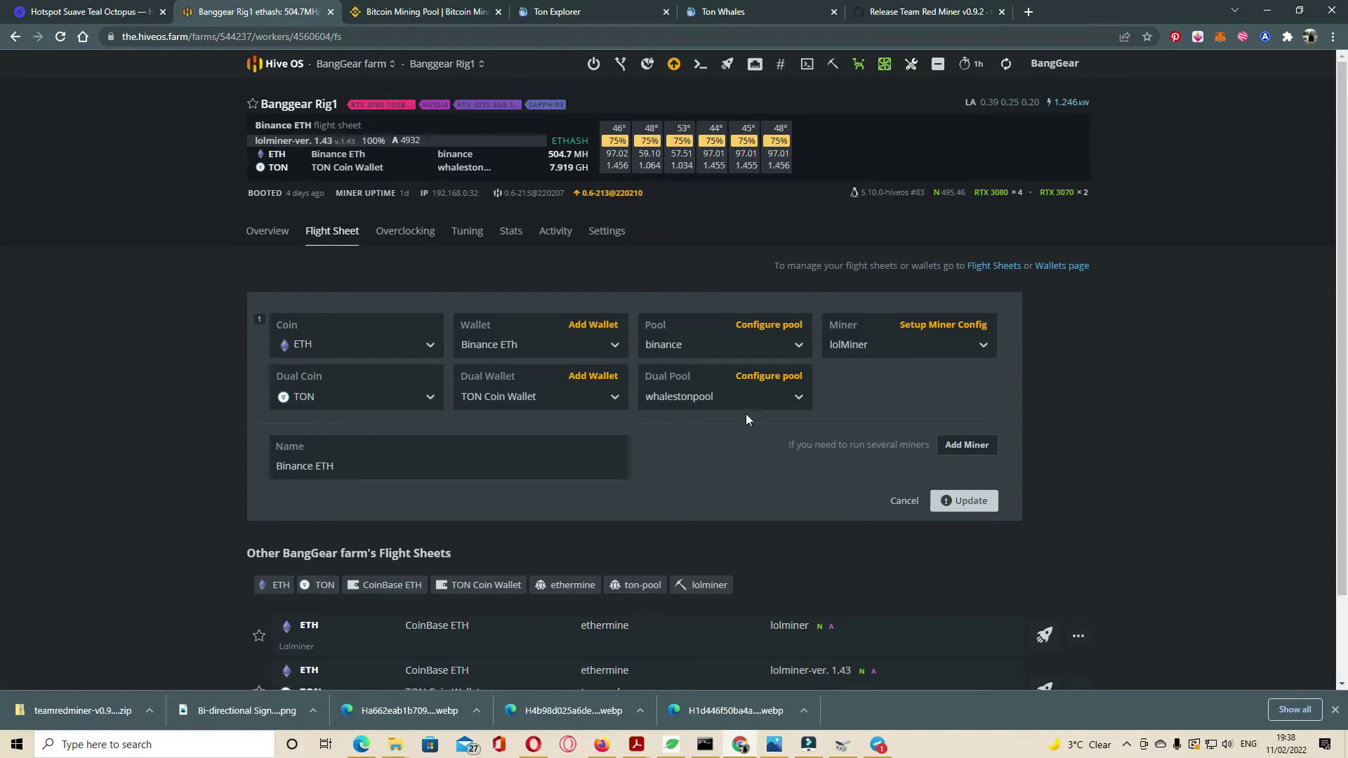
{"action": "left_click", "coordinate": [900, 501]}
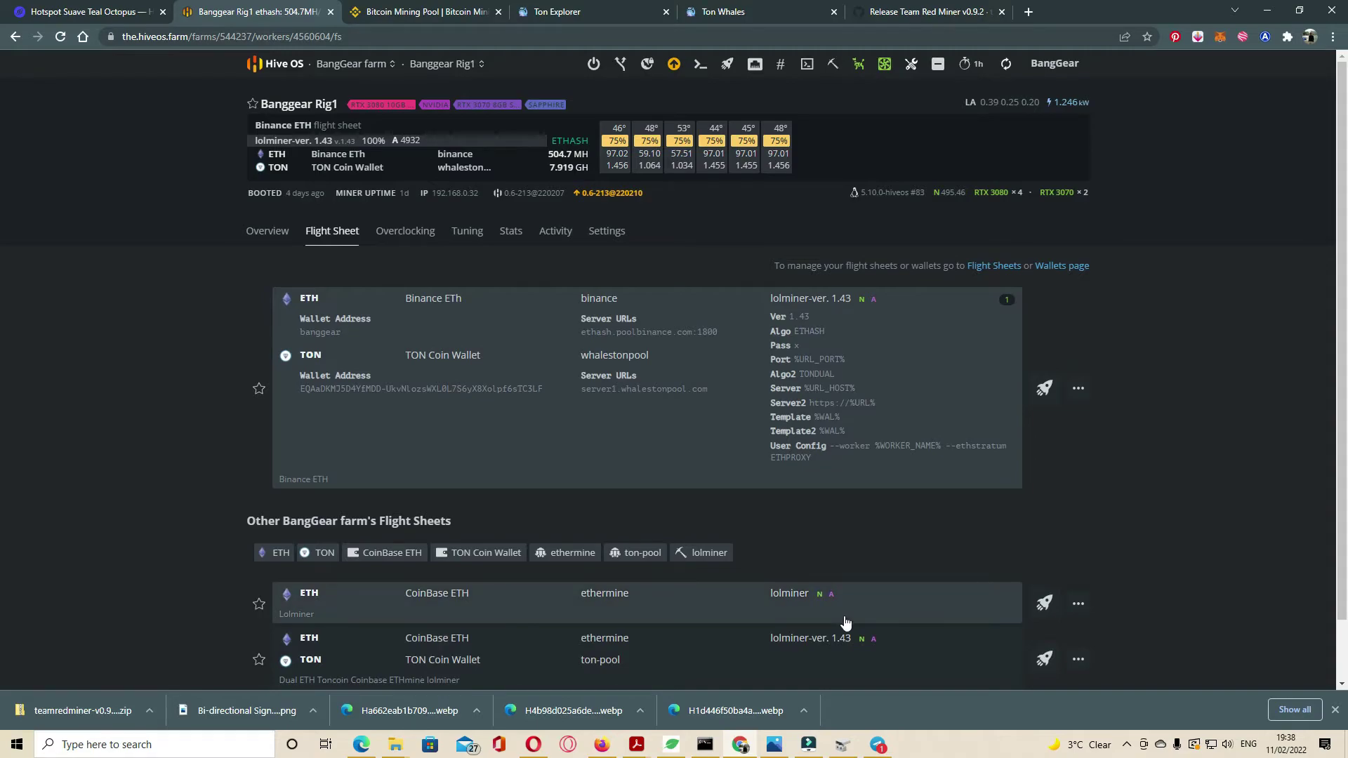
{"action": "mouse_move", "coordinate": [878, 744]}
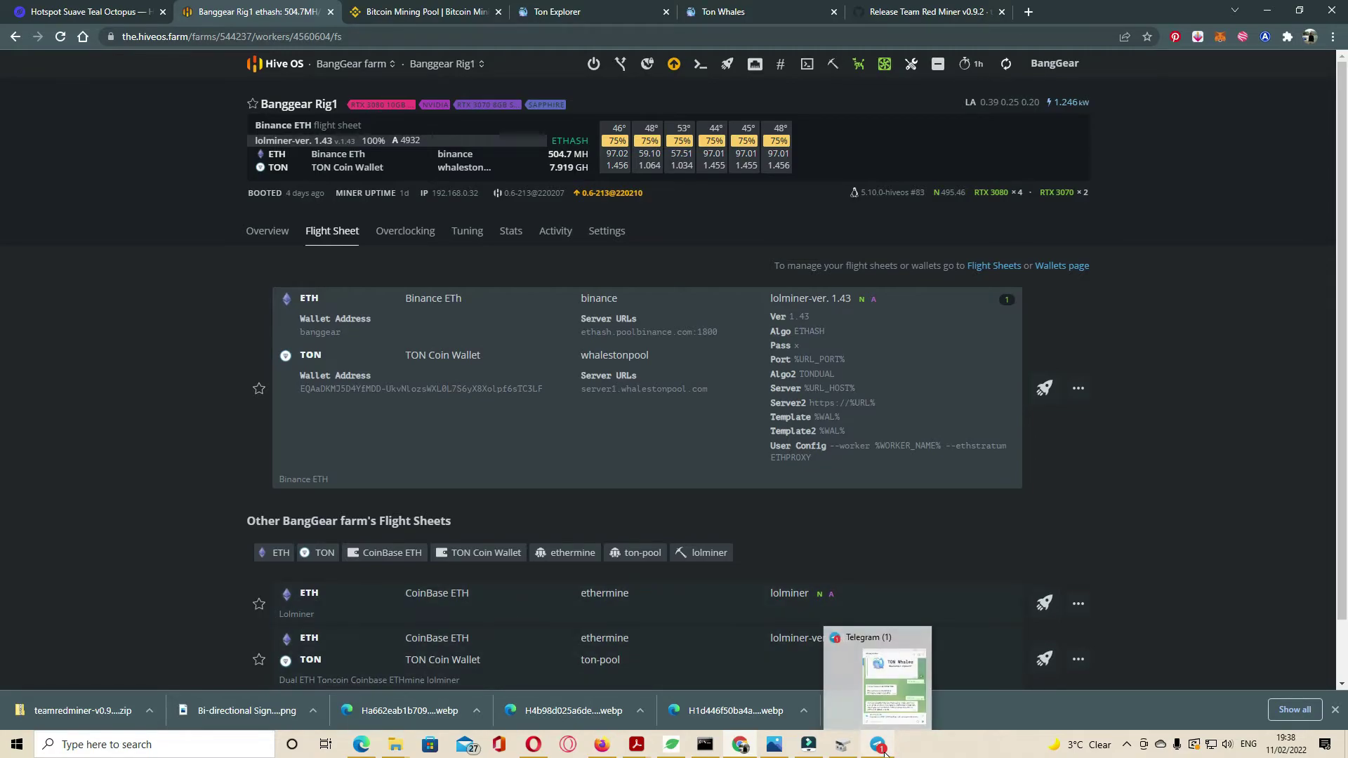
Check the Whales pool bot's TON balance in Telegram, then view Binance Pool's Ethash statistics (~486.76 MH/s)
{"action": "left_click", "coordinate": [885, 752]}
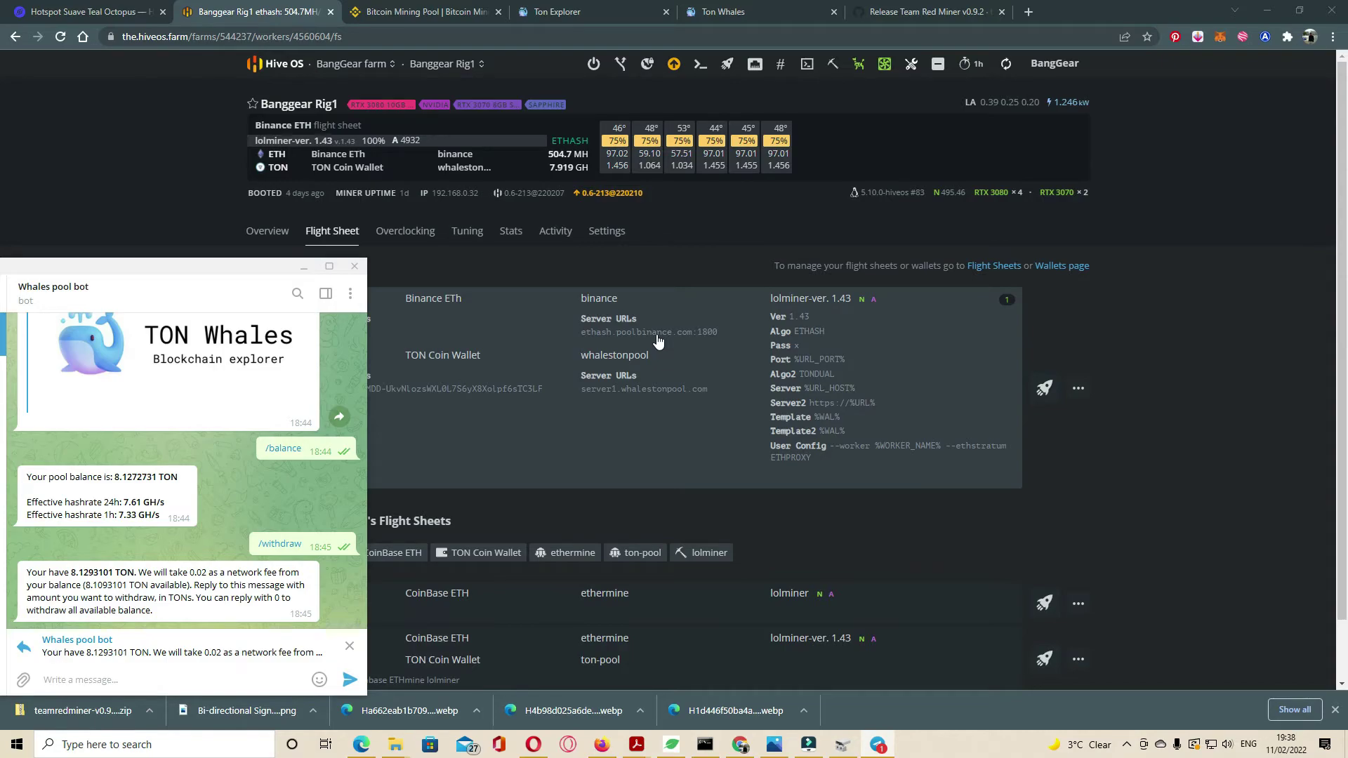
{"action": "left_click", "coordinate": [414, 11]}
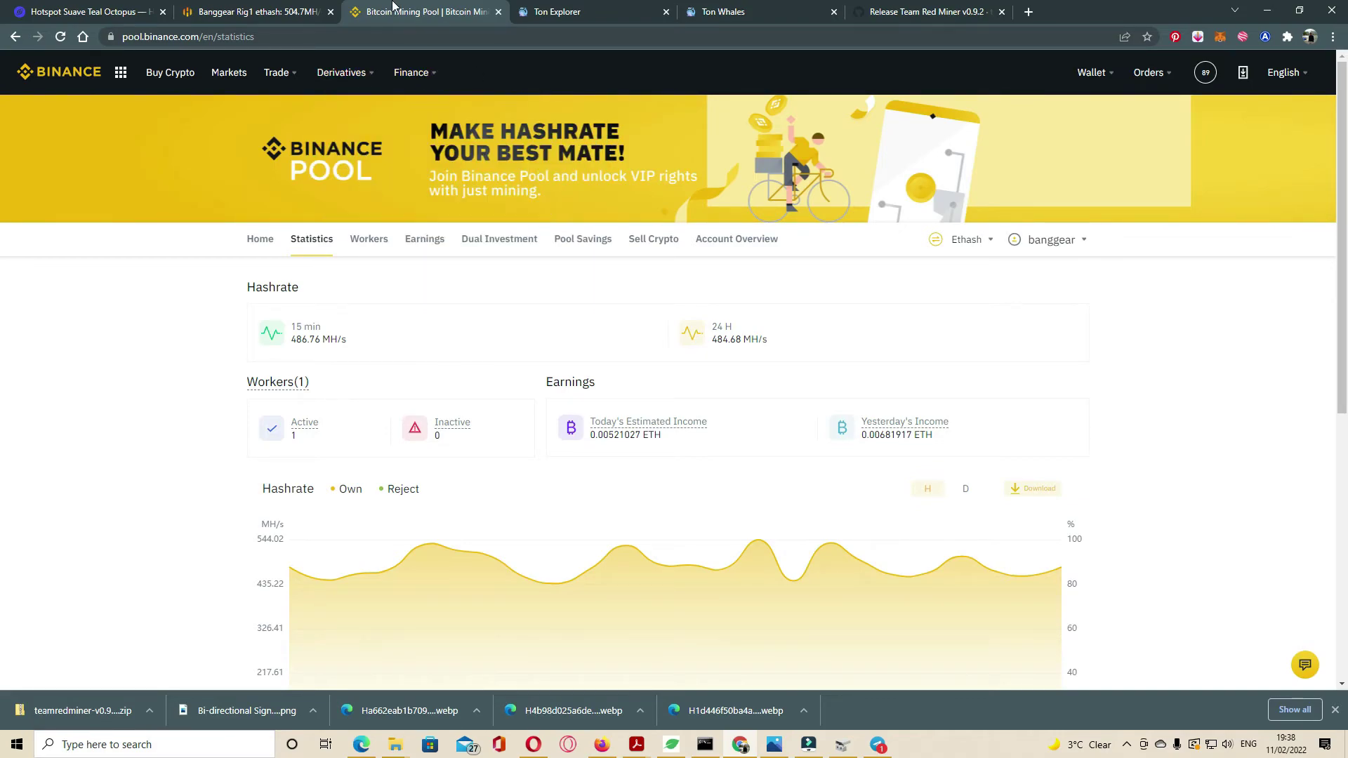
Browse Binance Pool's daily earnings history (0.03689153 ETH accumulated), then return to Hive OS
{"action": "left_click", "coordinate": [288, 15]}
{"action": "left_click", "coordinate": [421, 12]}
{"action": "scroll", "coordinate": [541, 394], "scroll_direction": "down", "scroll_amount": 3}
{"action": "scroll", "coordinate": [541, 395], "scroll_direction": "up", "scroll_amount": 3}
{"action": "left_click", "coordinate": [428, 243]}
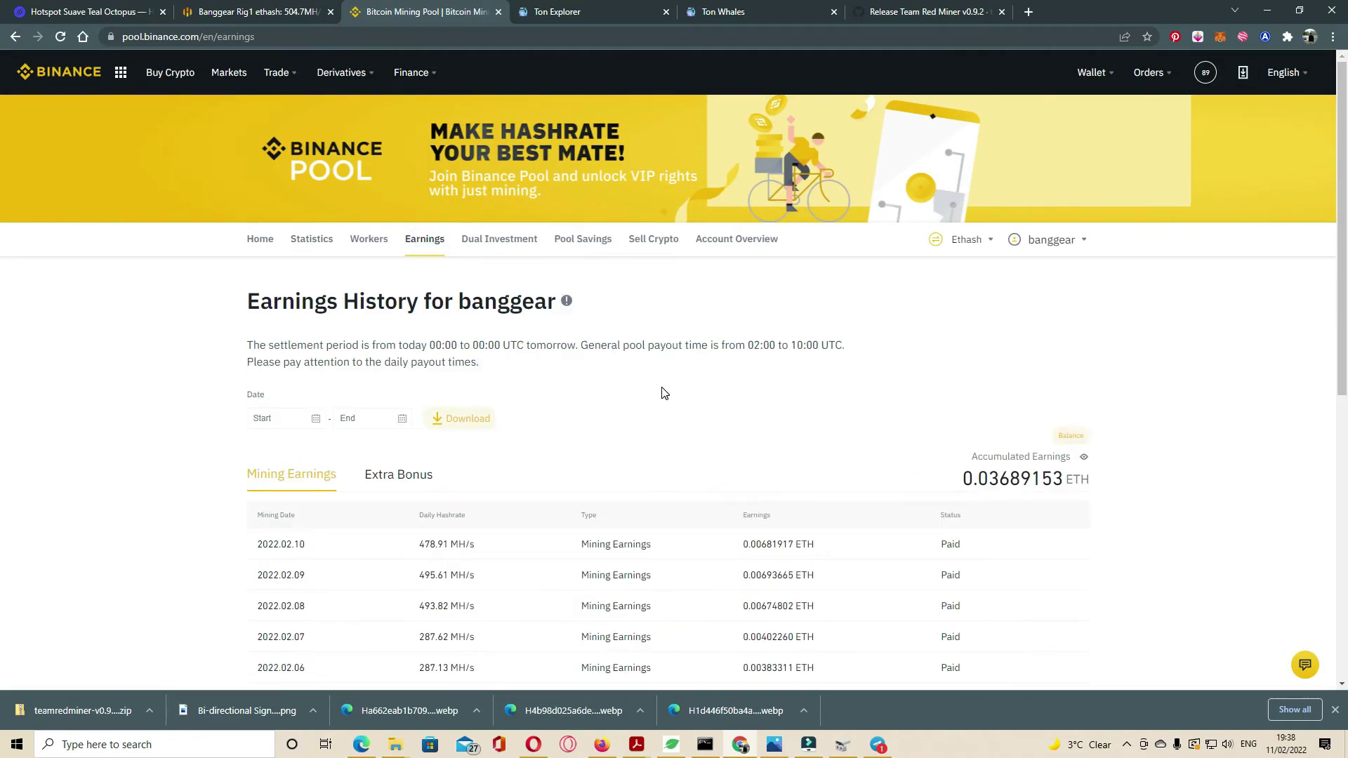
{"action": "scroll", "coordinate": [674, 435], "scroll_direction": "down", "scroll_amount": 1}
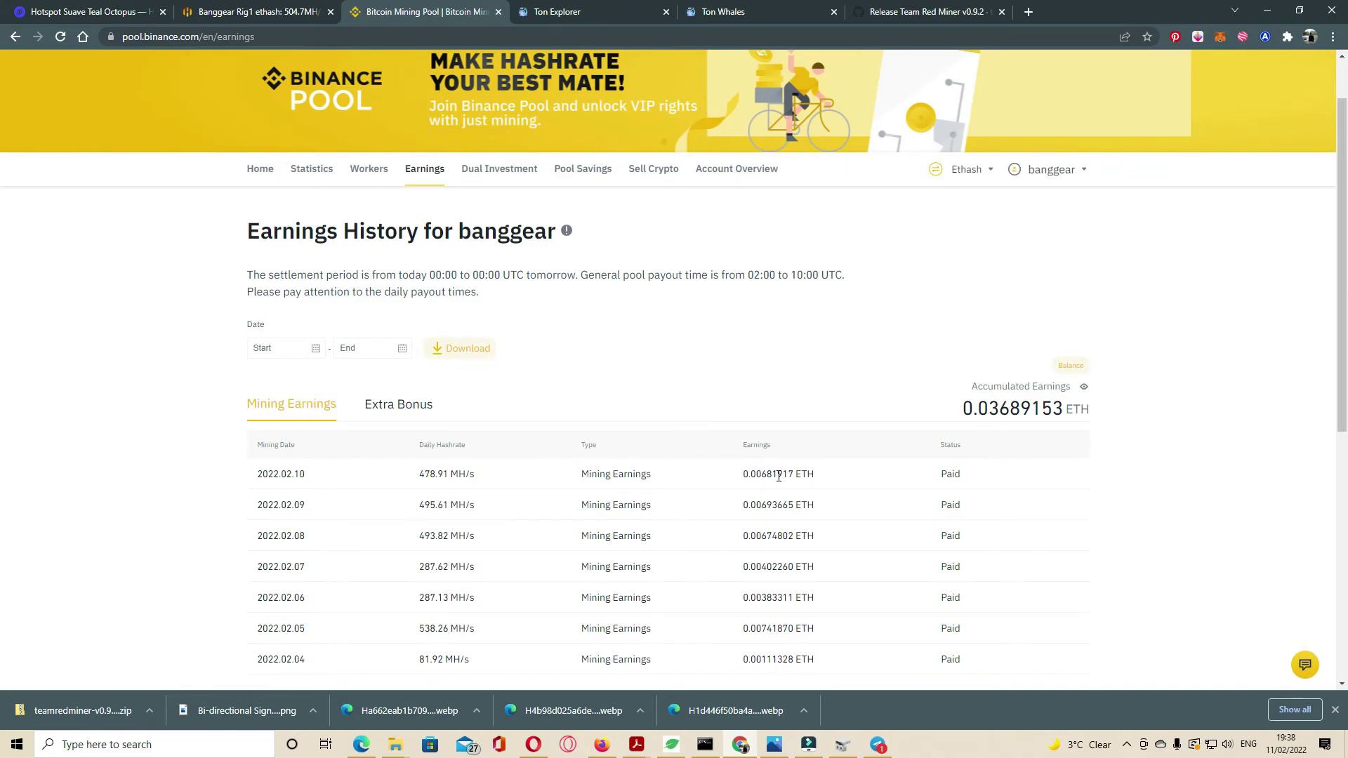
{"action": "left_click", "coordinate": [256, 12]}
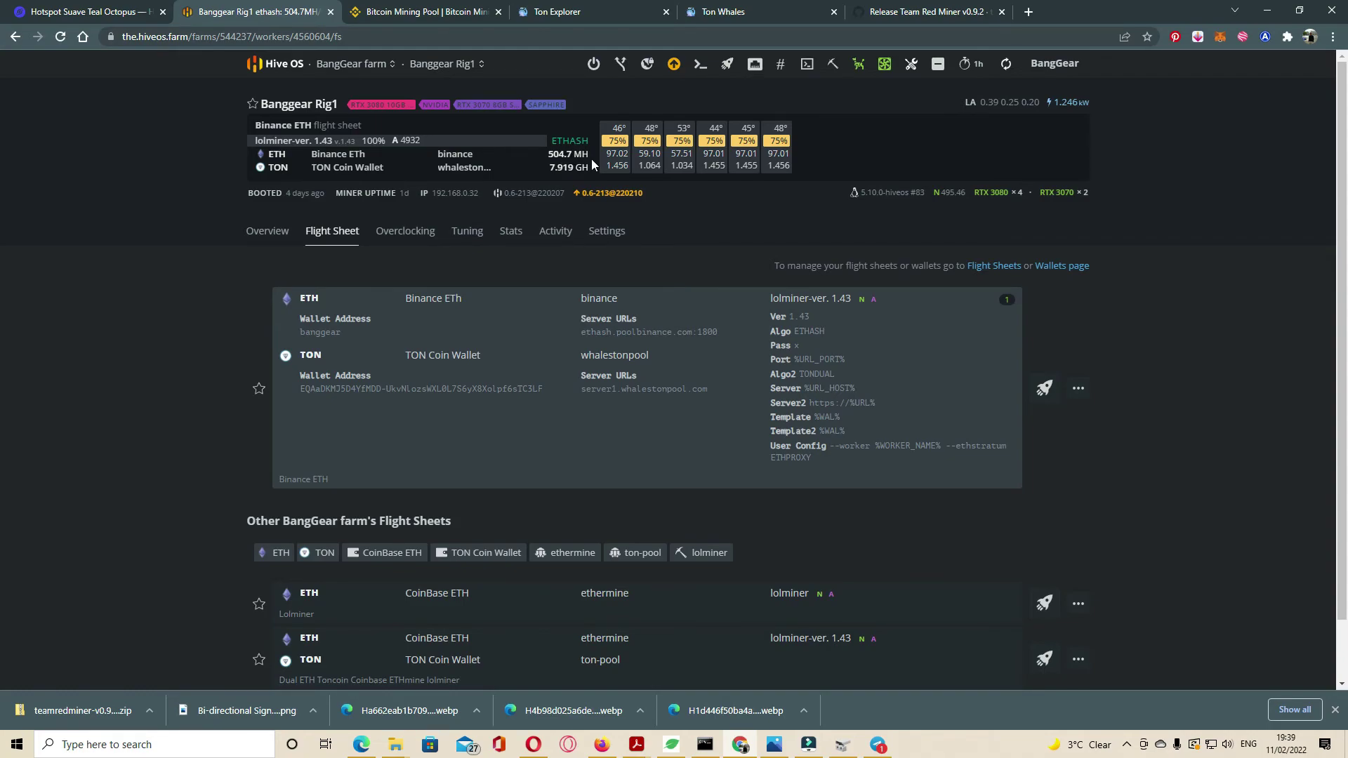
Check Binance Pool's 0.00521 ETH estimated income today, then go back to Hive OS's rig overview
{"action": "left_click", "coordinate": [425, 13]}
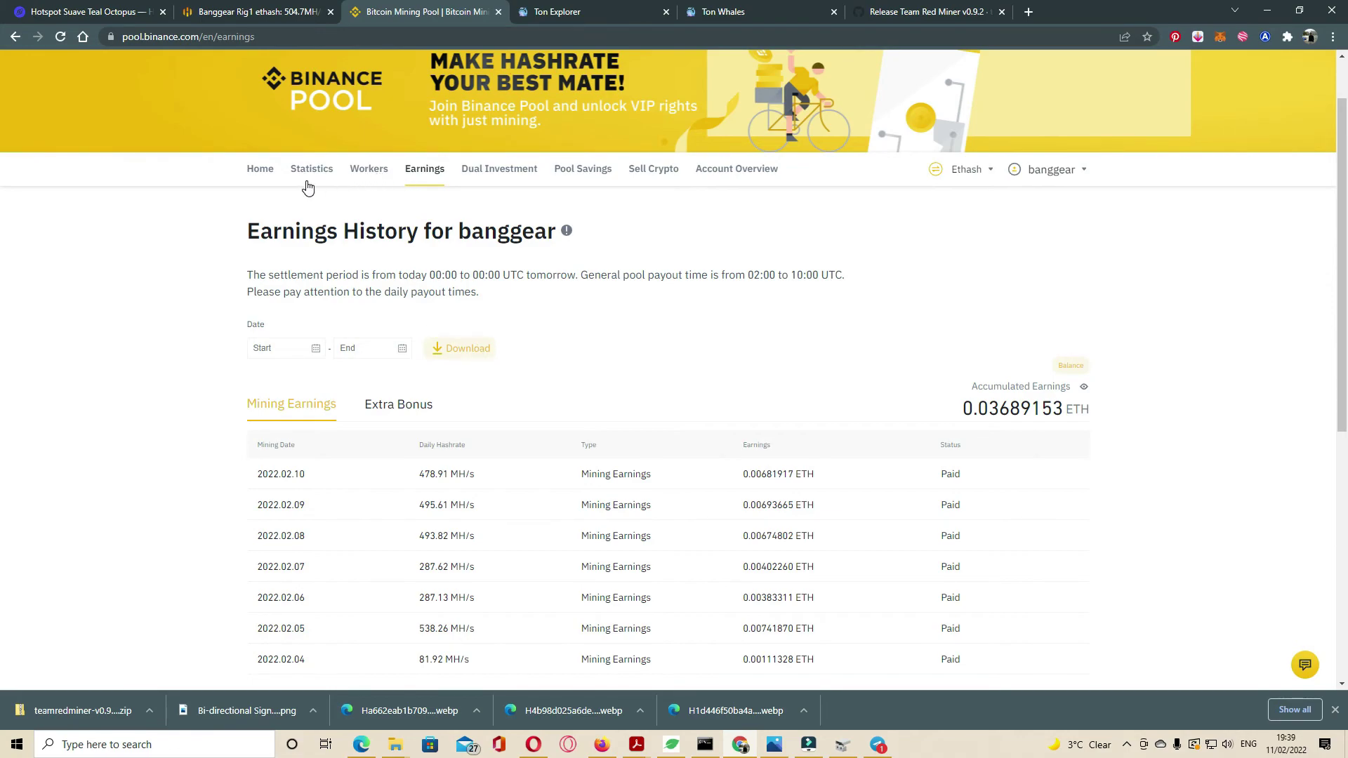
{"action": "left_click", "coordinate": [313, 173]}
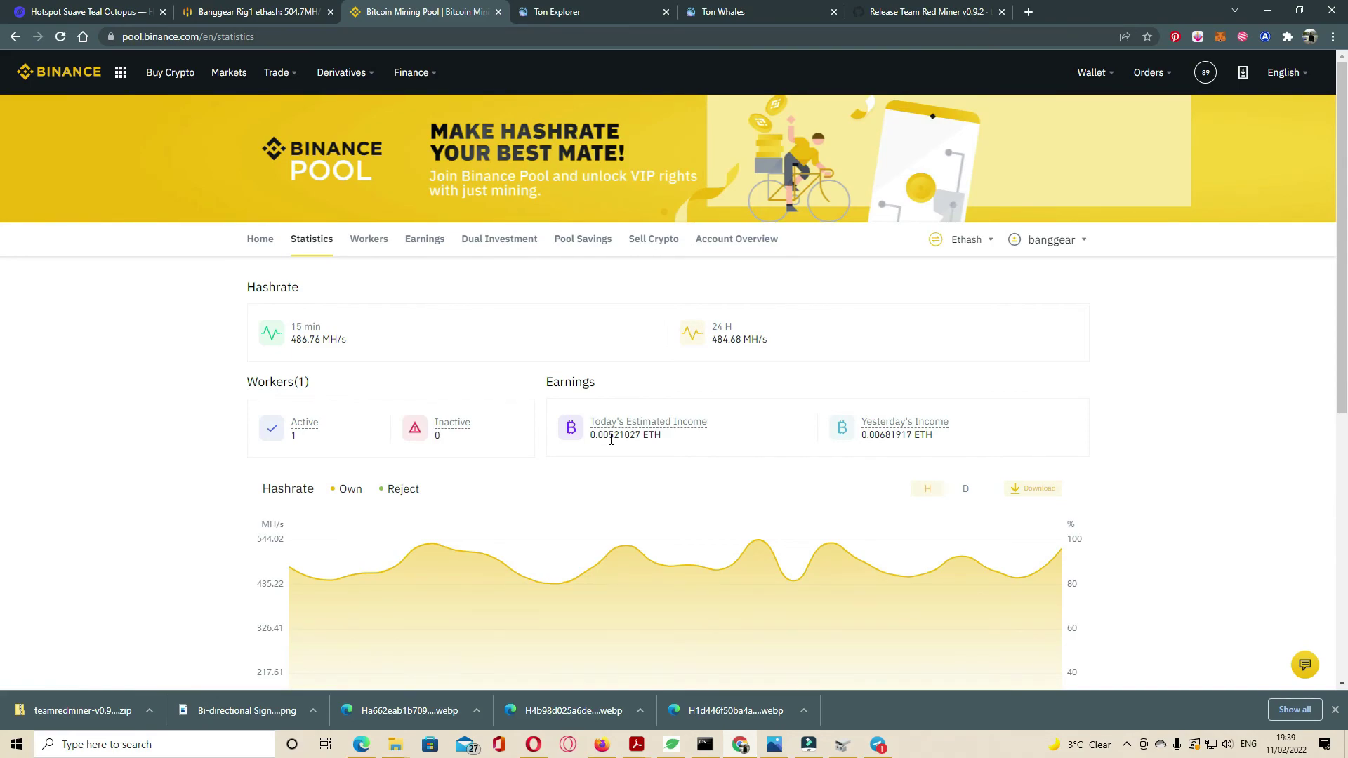
{"action": "key", "text": "ctrl+shift+Tab"}
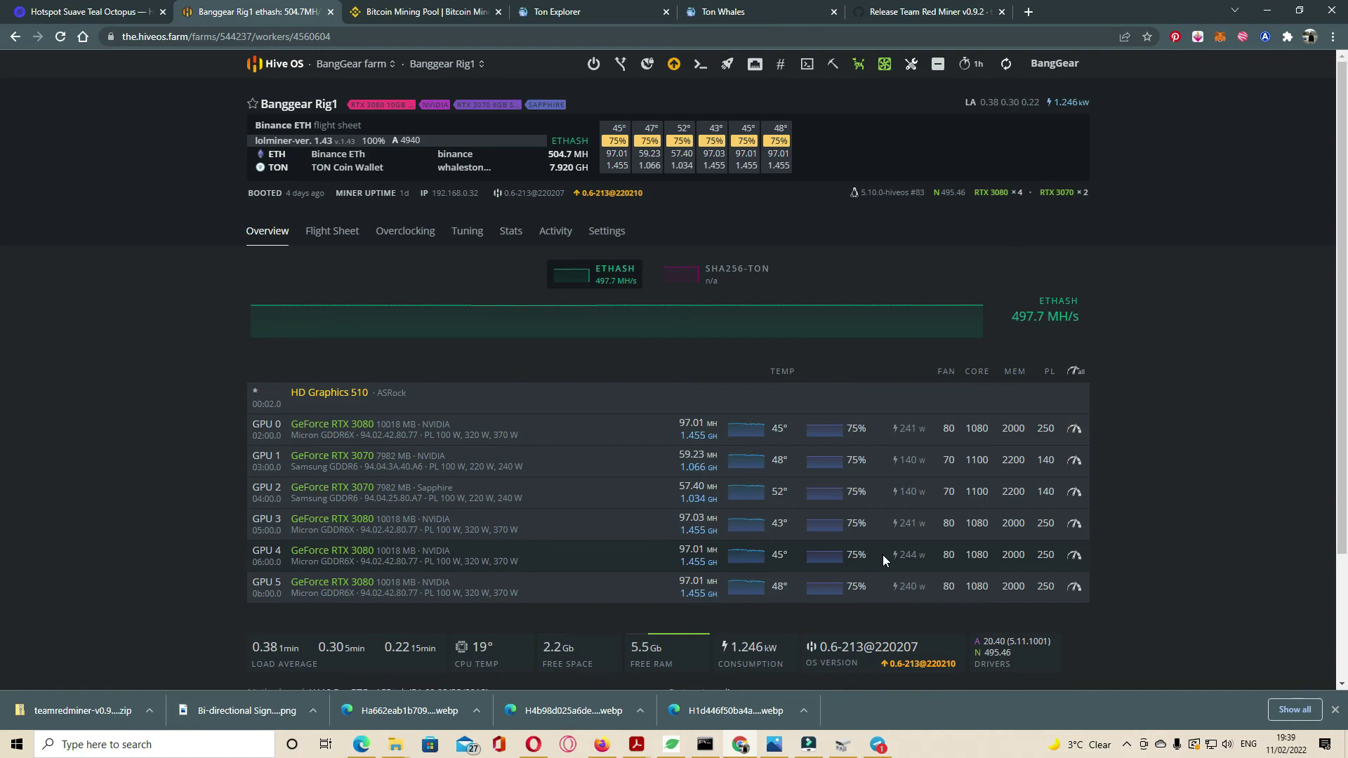